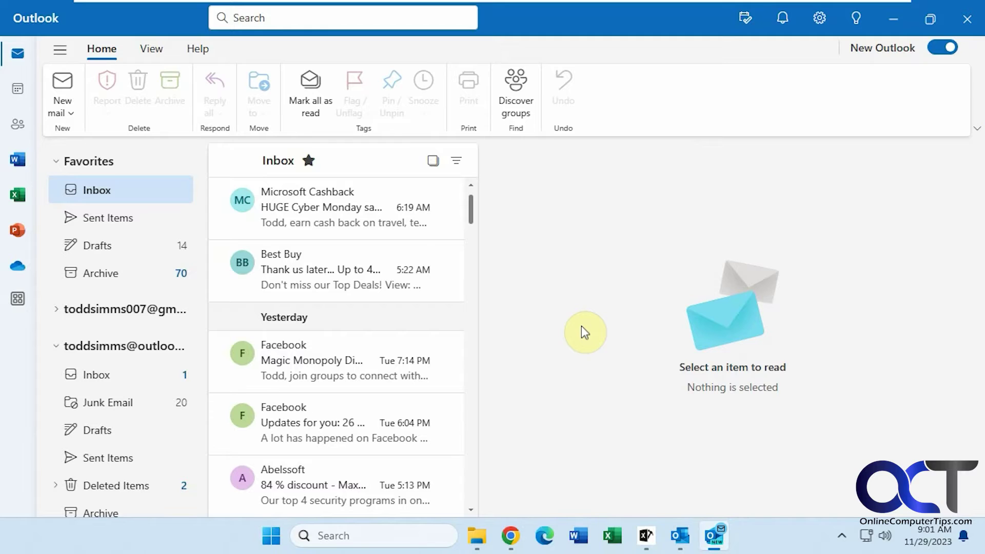
pyautogui.click(680, 536)
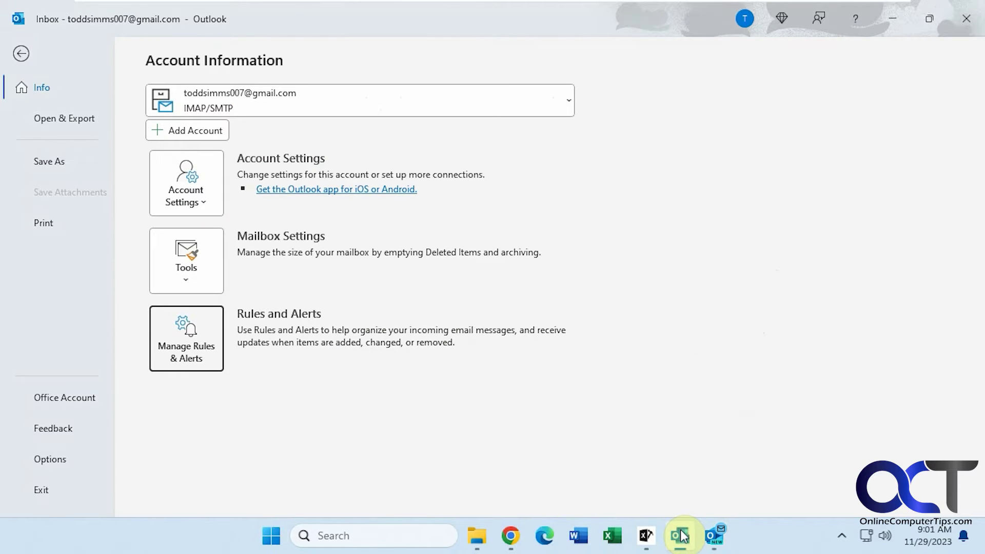
pyautogui.click(197, 353)
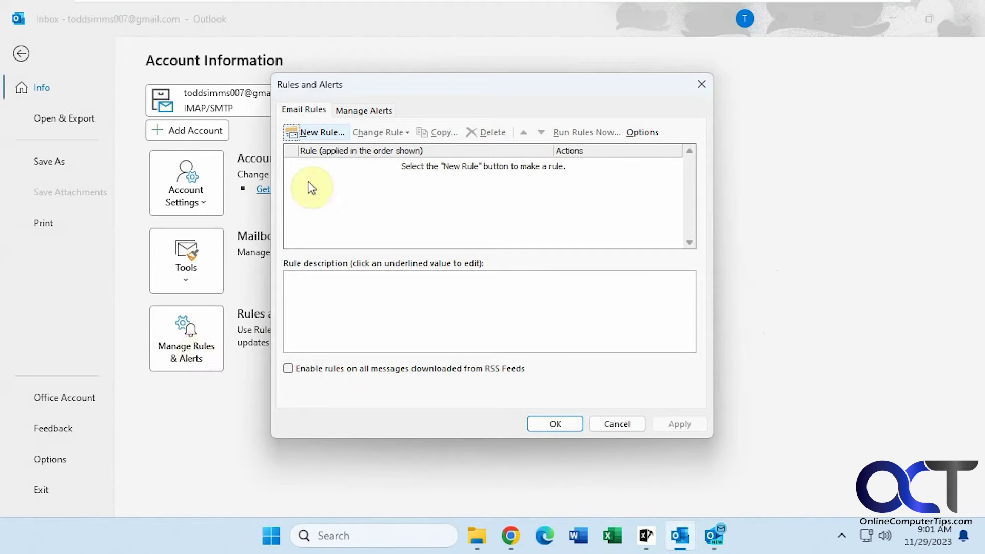
pyautogui.click(320, 132)
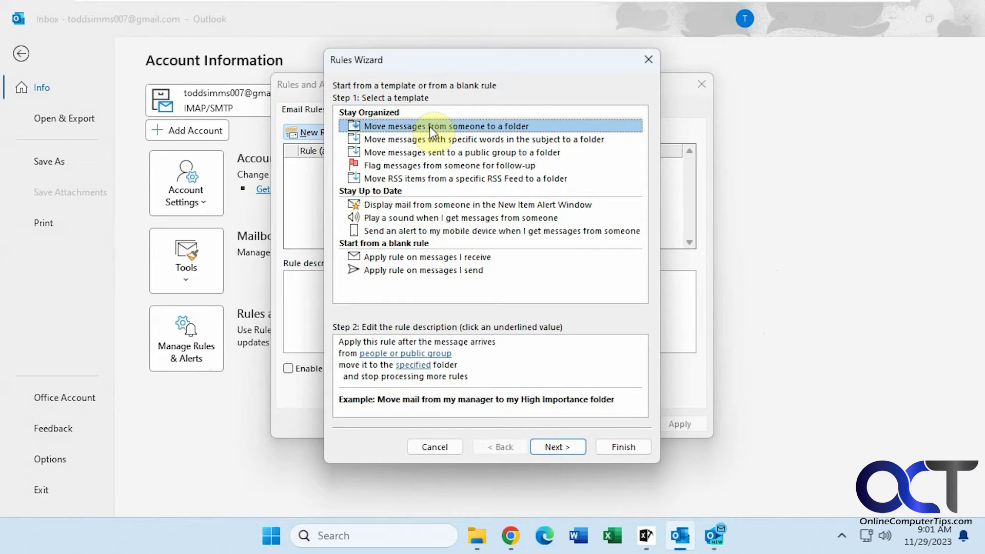
pyautogui.click(561, 447)
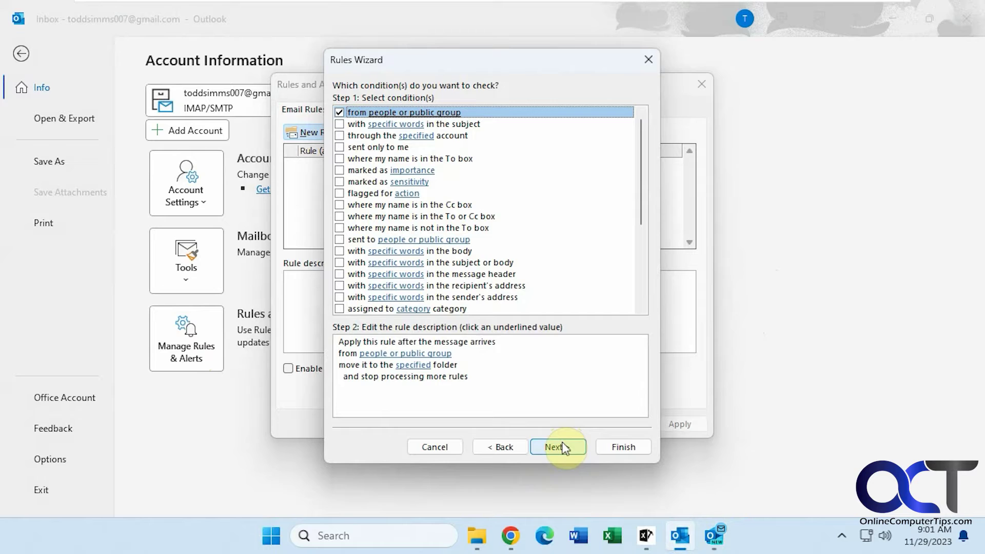
pyautogui.click(421, 354)
pyautogui.doubleClick(284, 148)
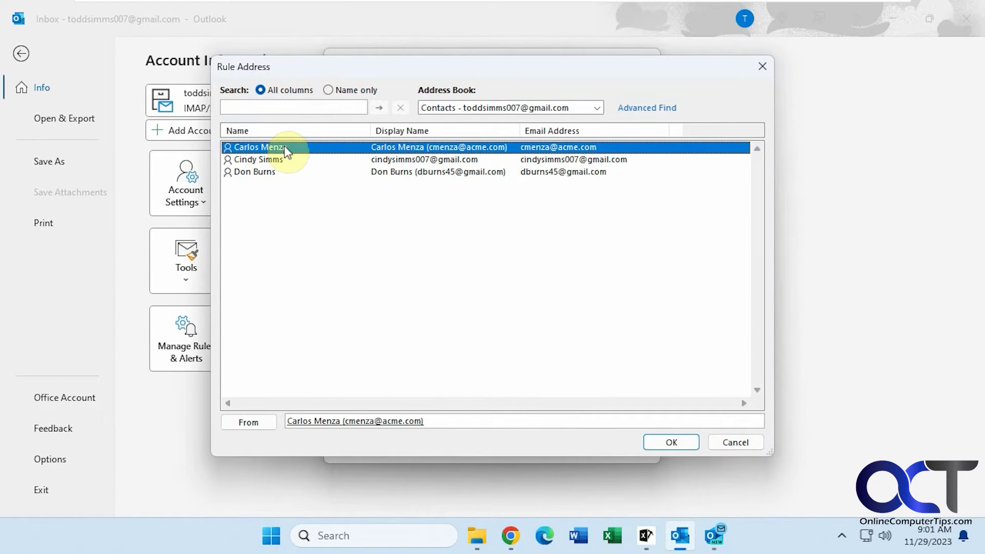
pyautogui.click(657, 439)
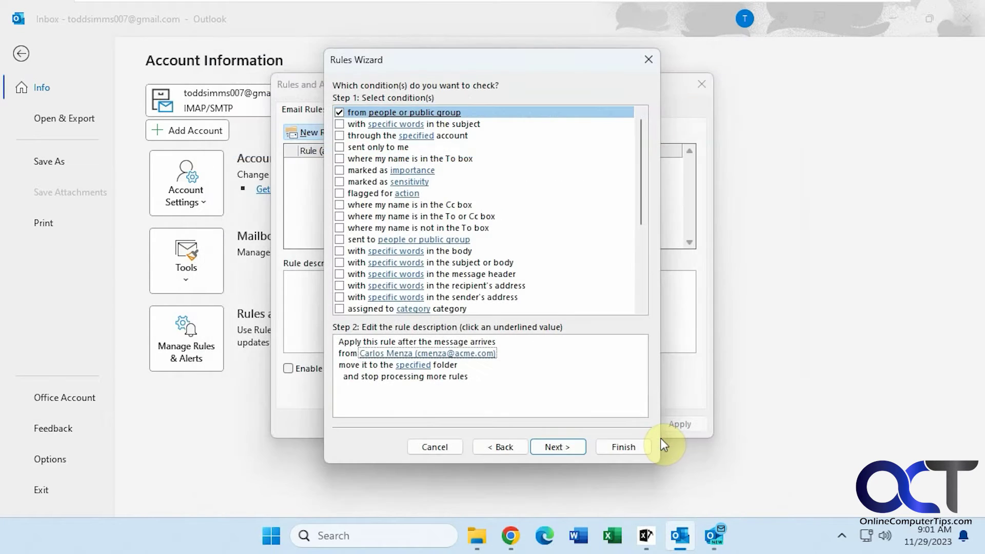
pyautogui.click(413, 365)
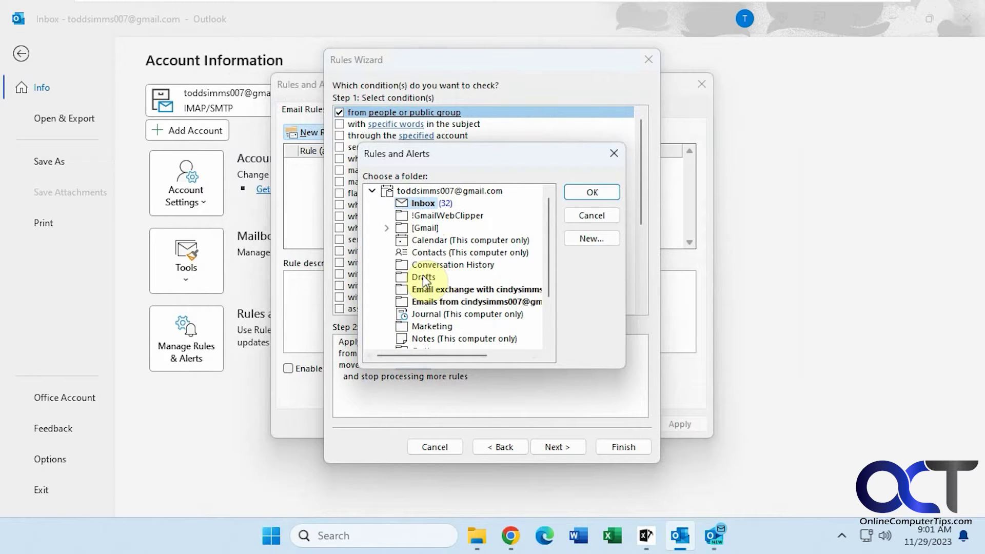
pyautogui.click(434, 327)
pyautogui.click(584, 193)
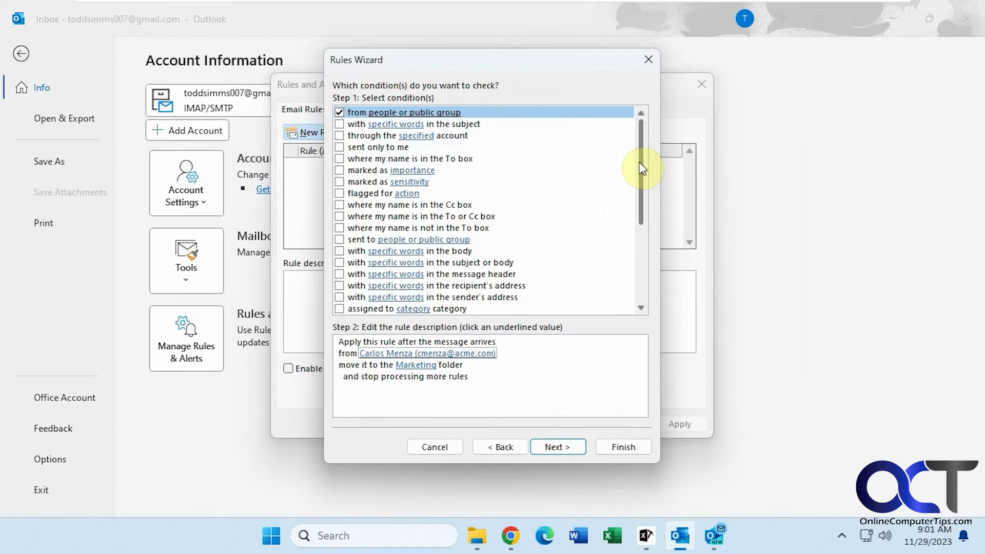
pyautogui.moveTo(639, 169); pyautogui.dragTo(636, 282)
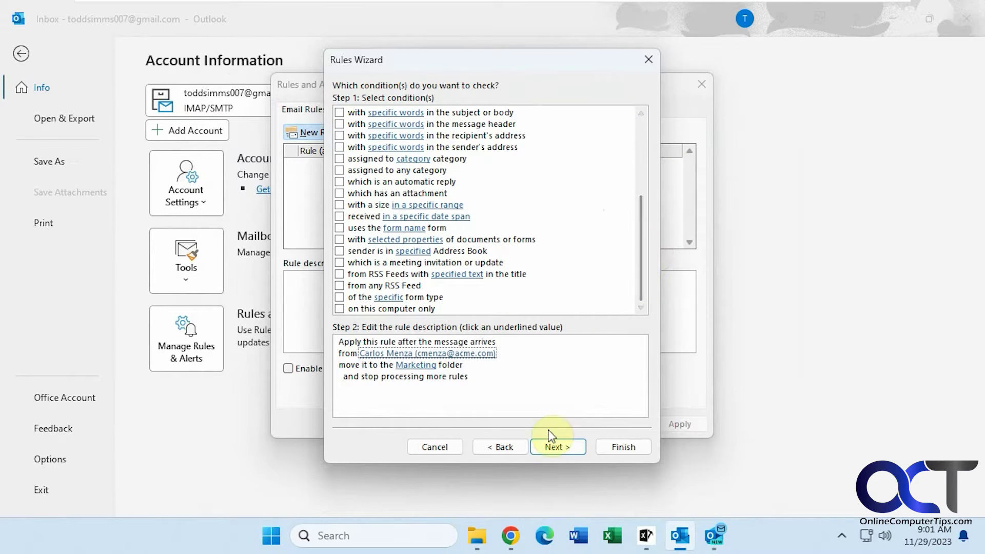
pyautogui.click(552, 446)
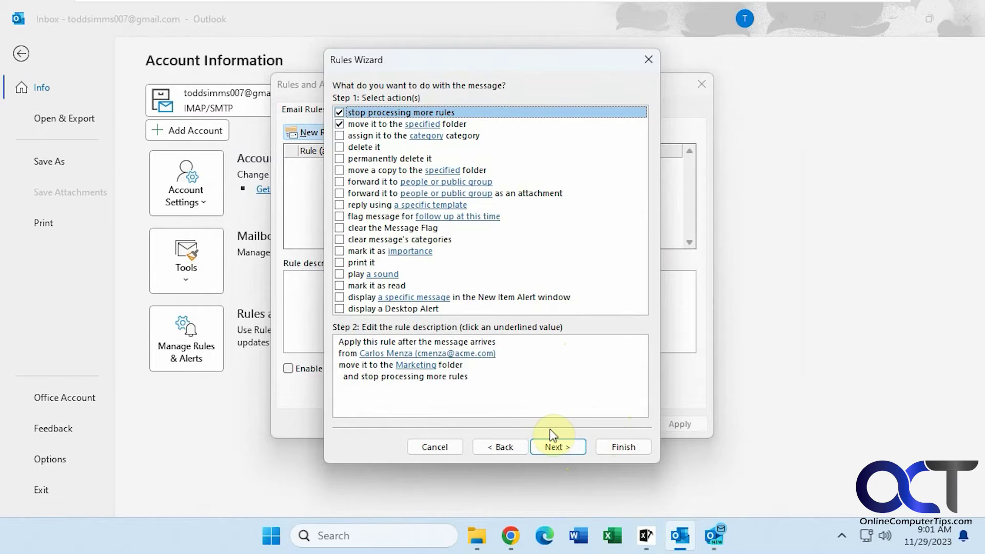
pyautogui.click(455, 447)
# Close the classic Rules and Alerts manager, then open Mail > Rules in new Outlook's settings.
pyautogui.click(607, 423)
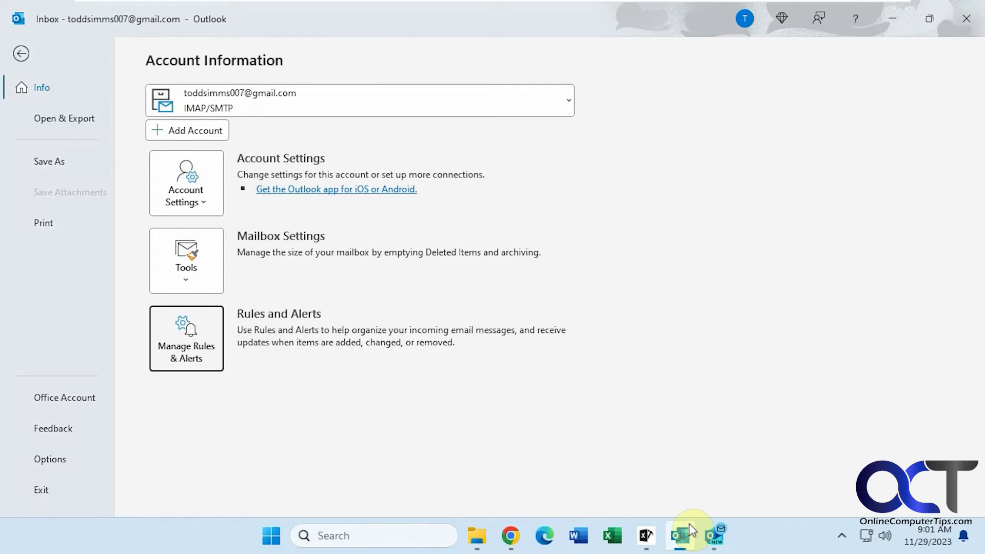
pyautogui.click(684, 536)
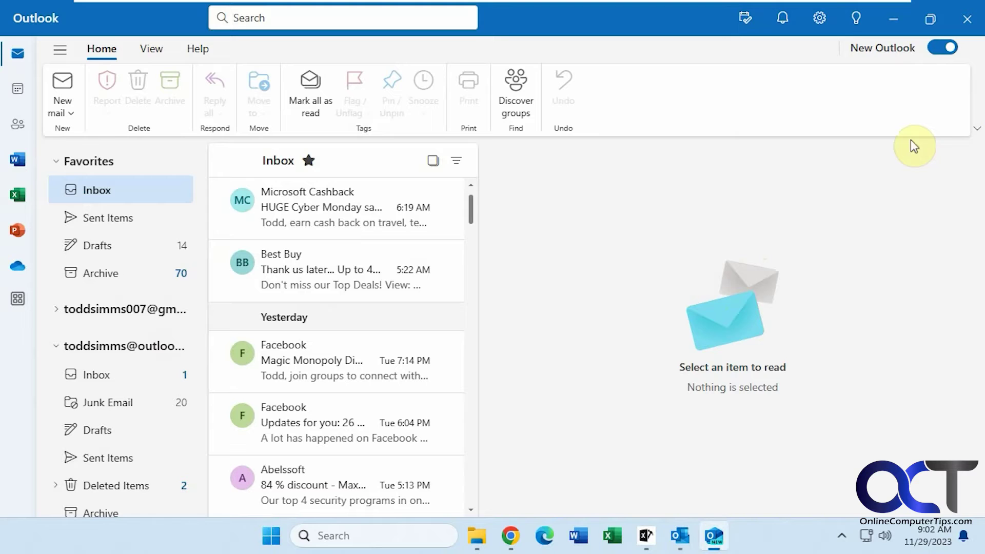
pyautogui.click(820, 21)
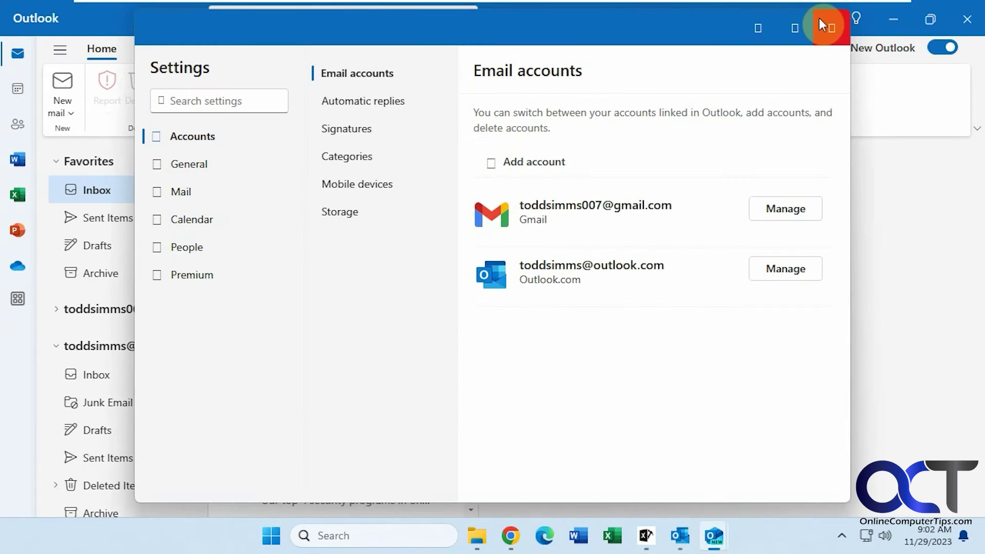
pyautogui.click(180, 193)
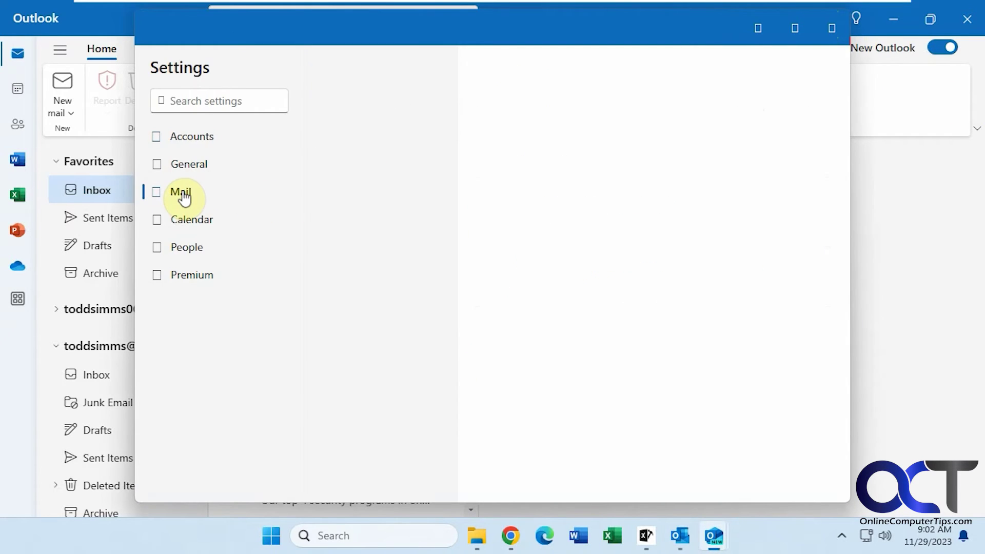
pyautogui.click(335, 186)
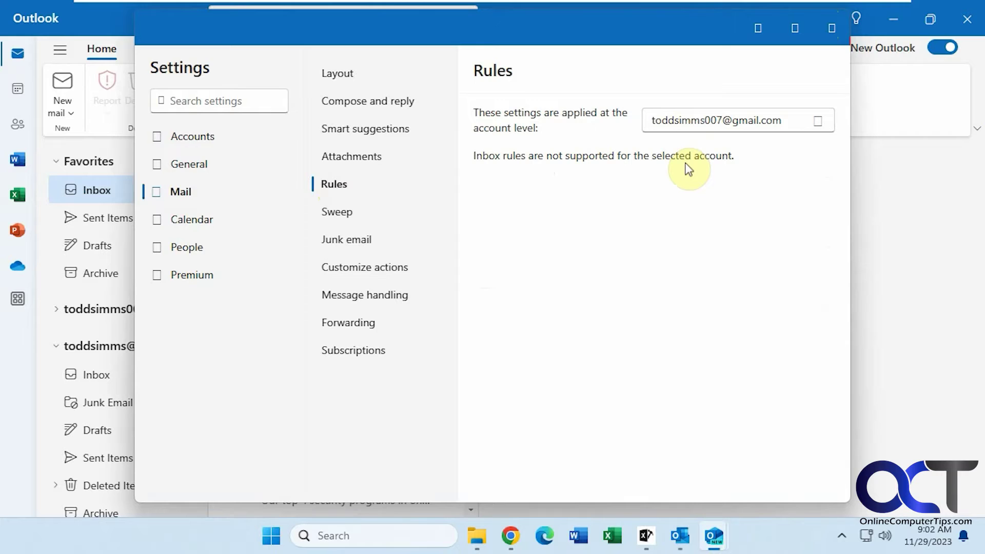
# Switch the Rules page to the Outlook.com account and delete its existing sender-to-folder rule.
pyautogui.click(714, 127)
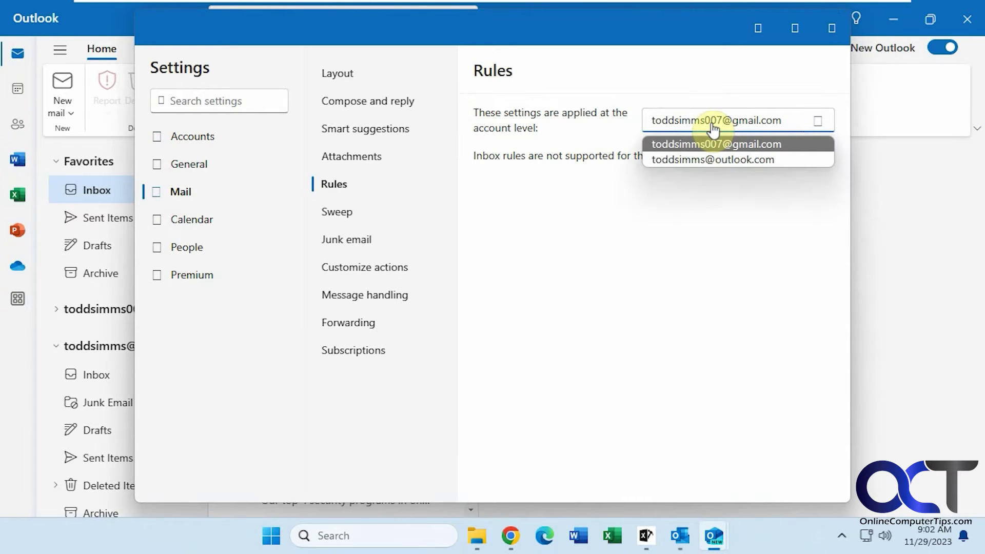
pyautogui.click(713, 159)
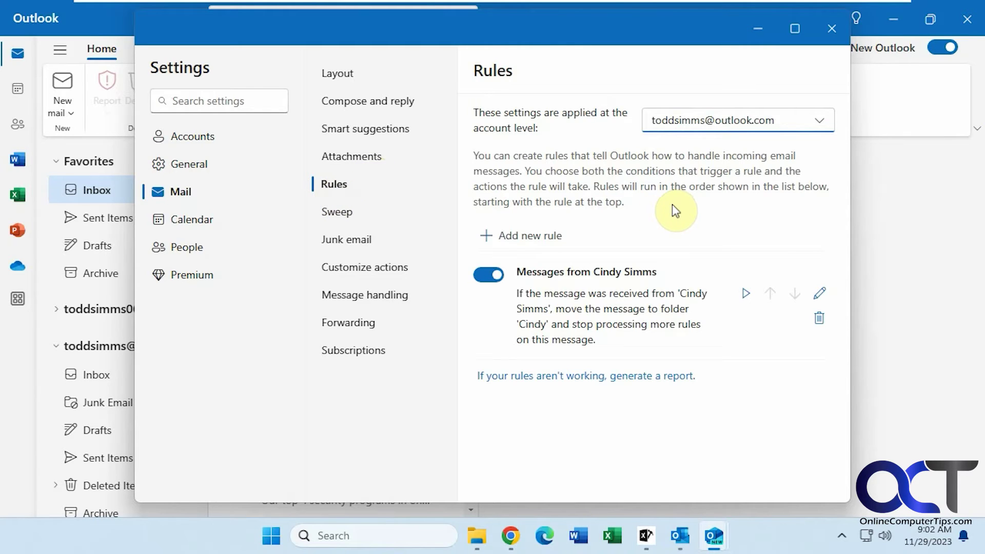
pyautogui.click(819, 318)
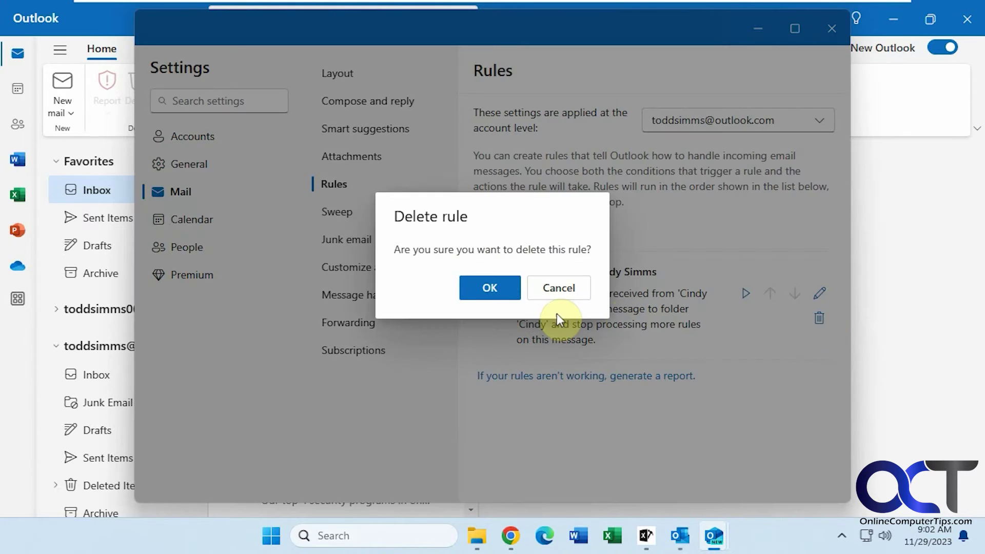
pyautogui.click(482, 288)
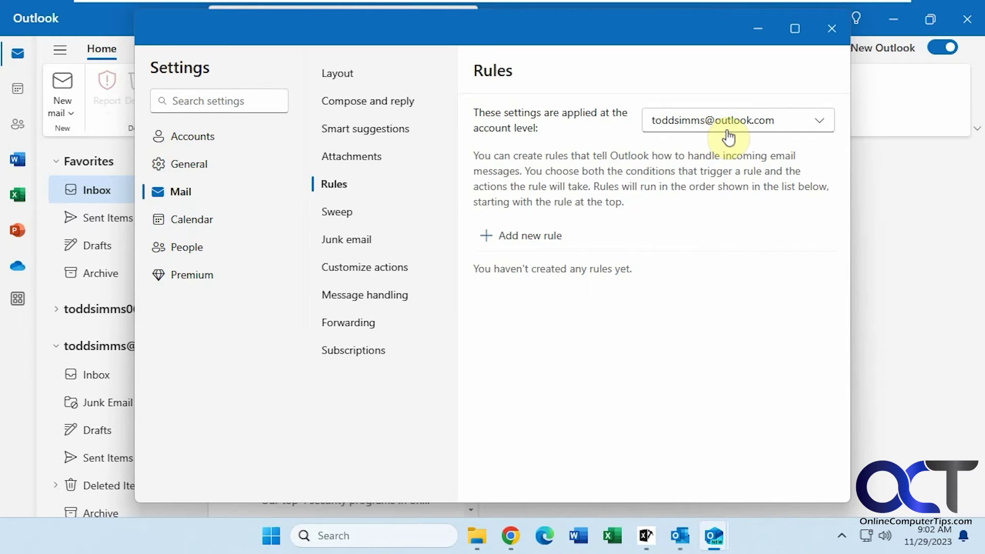
# Start a new rule named 'From Cindy' with a From condition matching the Gmail contact found via 'cin'.
pyautogui.click(550, 237)
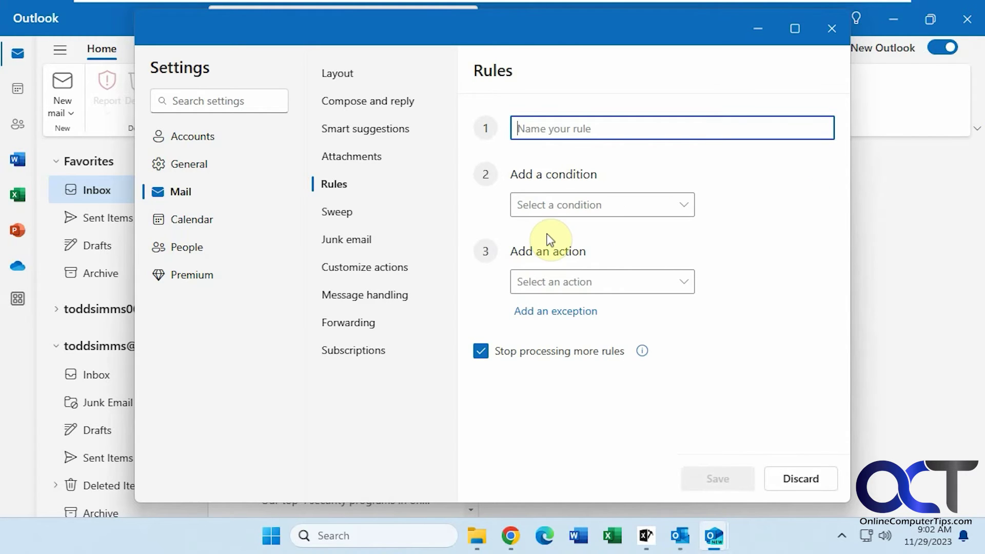
pyautogui.write('From Cindy')
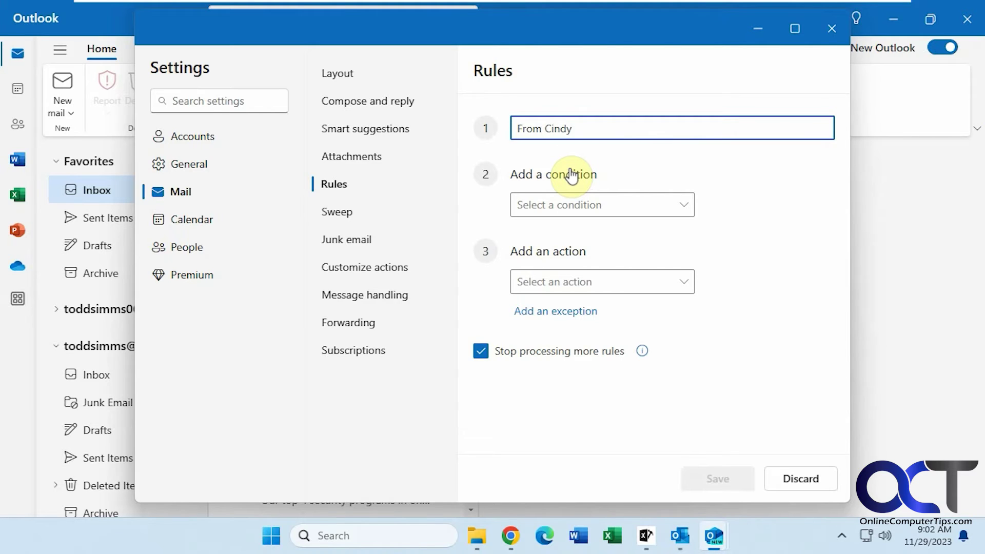
pyautogui.click(668, 208)
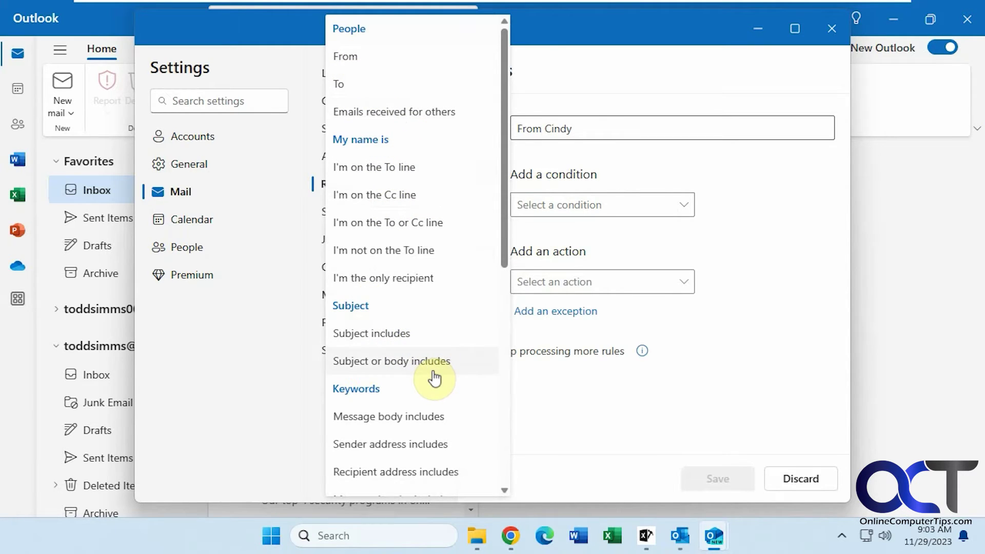
pyautogui.scroll(-2, 444, 384)
pyautogui.scroll(-3, 445, 384)
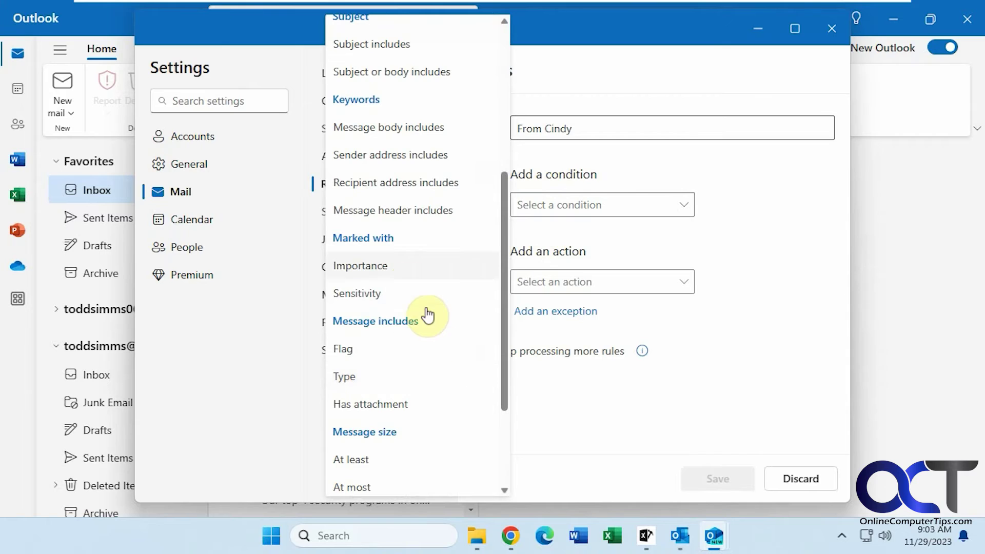
pyautogui.scroll(-3, 408, 300)
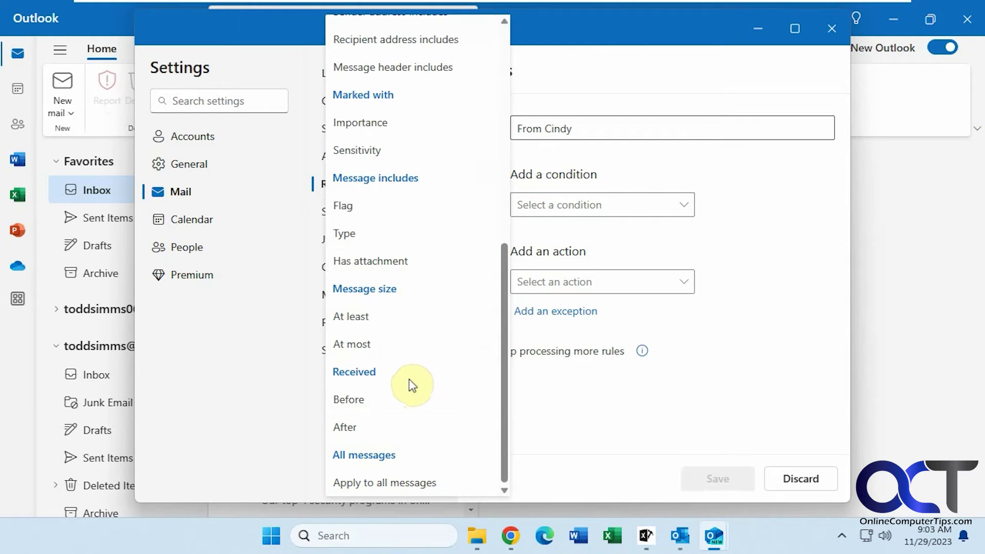
pyautogui.scroll(9, 410, 380)
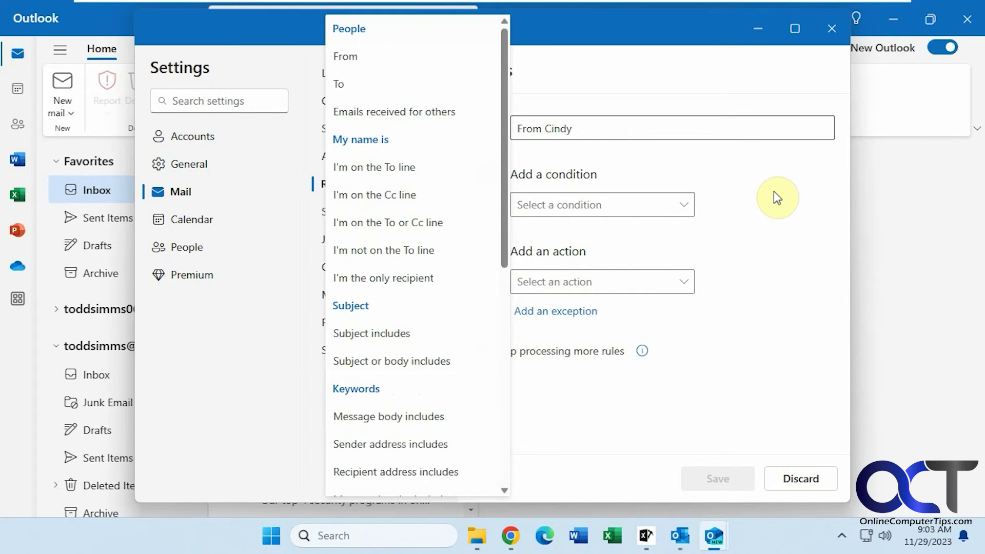
pyautogui.click(372, 57)
pyautogui.click(713, 211)
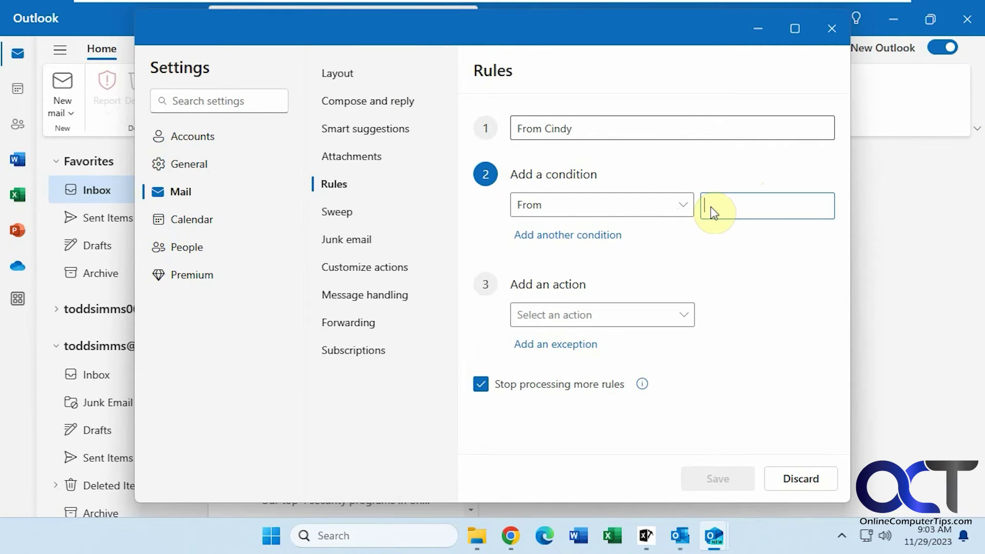
pyautogui.write('cin')
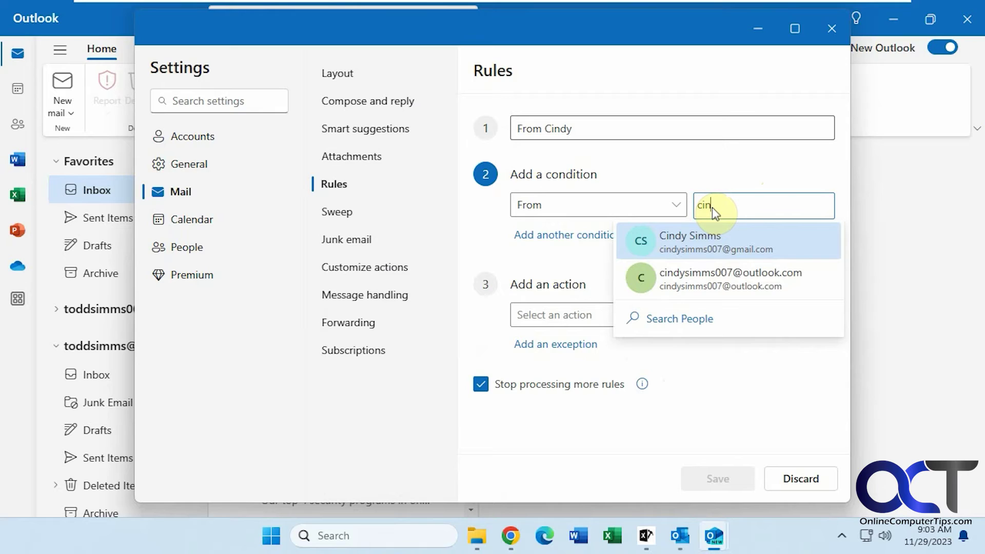
pyautogui.click(711, 246)
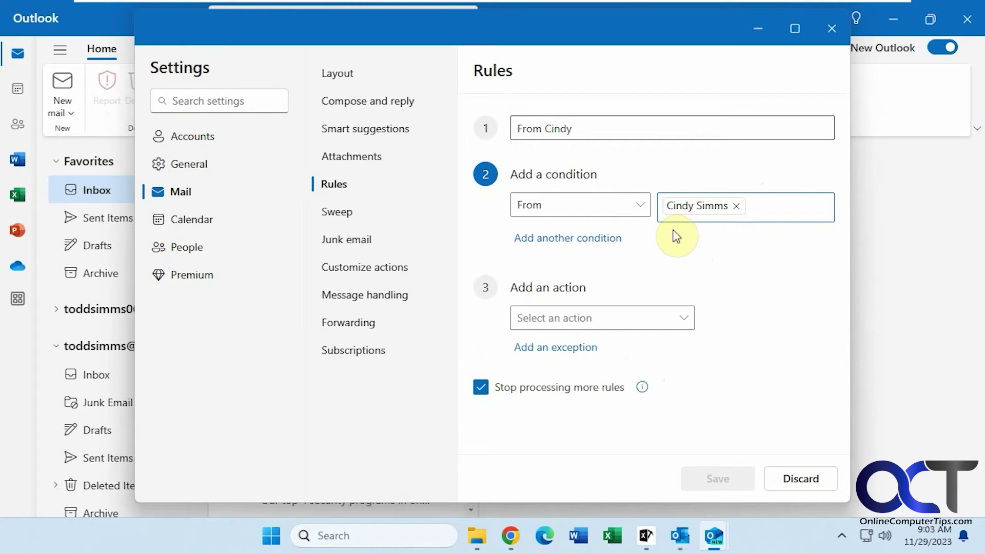
# Add a Move to action targeting the Cindy folder and remove the extra empty action row.
pyautogui.click(685, 317)
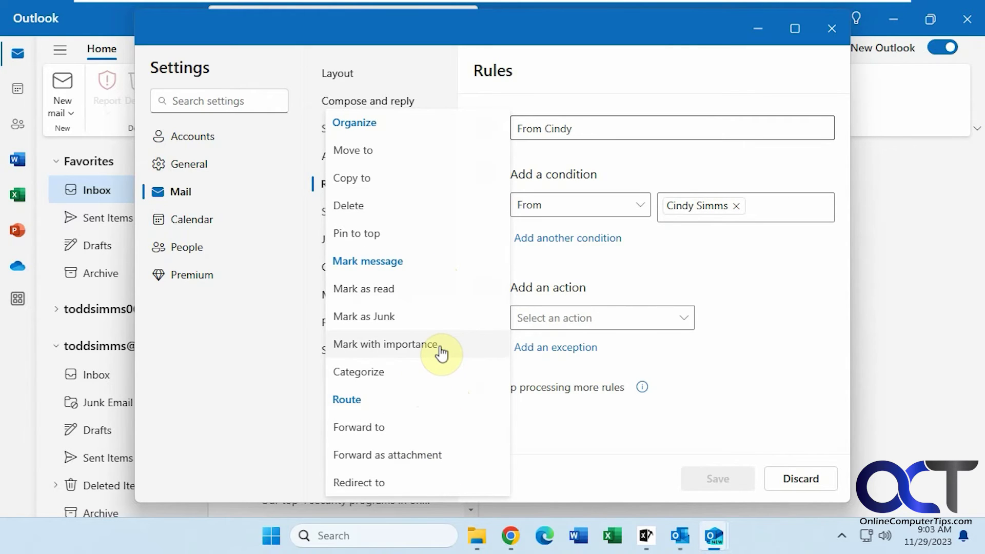
pyautogui.click(378, 159)
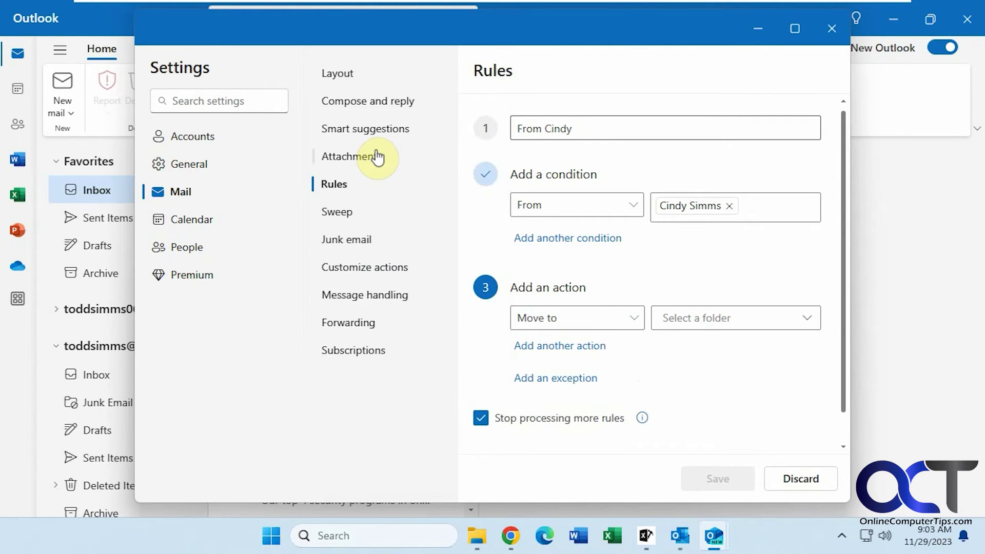
pyautogui.click(785, 323)
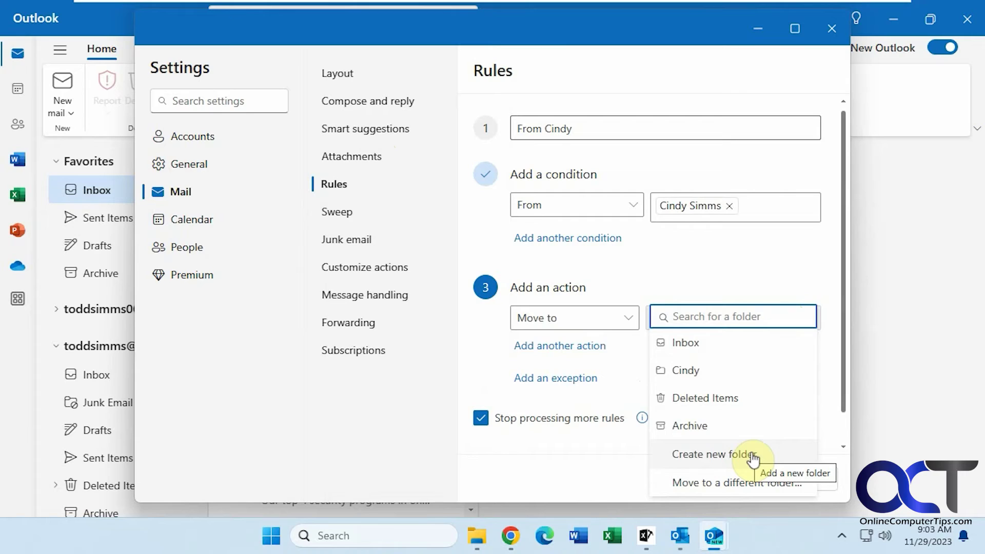
pyautogui.click(702, 373)
pyautogui.click(582, 347)
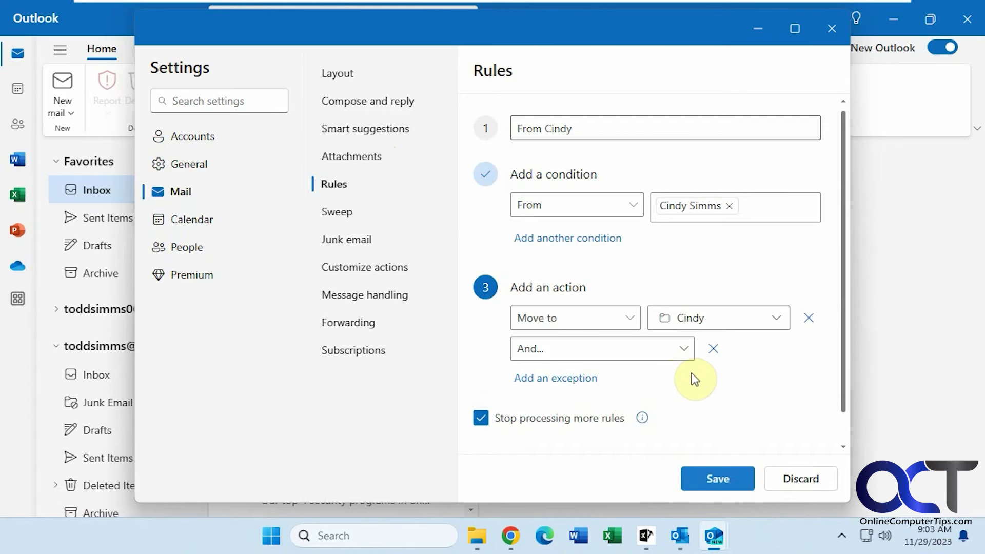
pyautogui.click(712, 348)
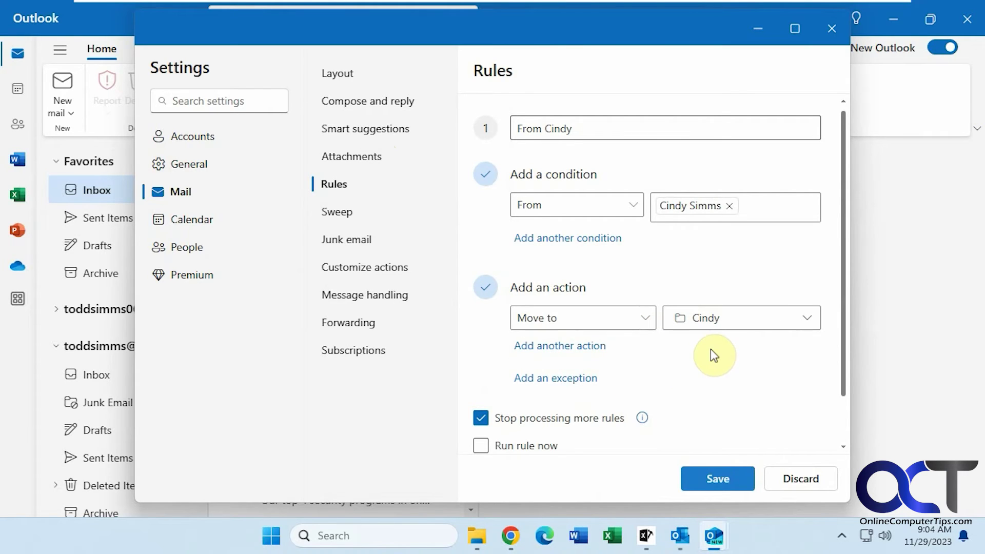
pyautogui.click(579, 379)
pyautogui.click(622, 426)
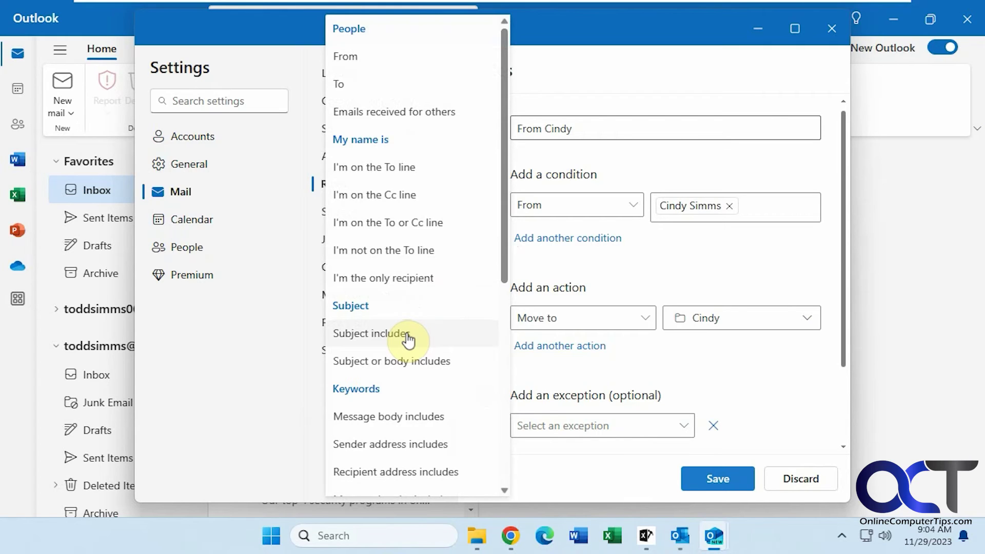
pyautogui.click(698, 361)
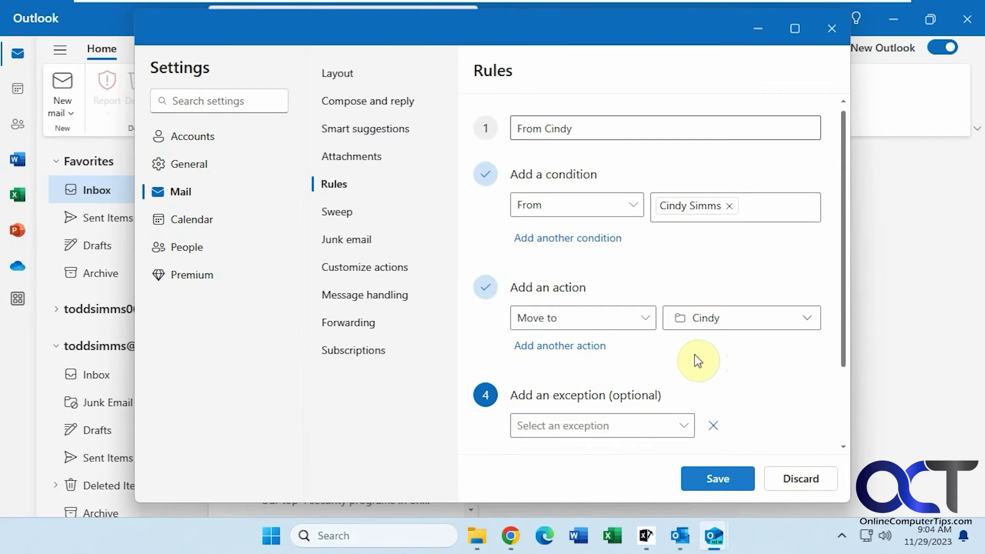
pyautogui.click(713, 425)
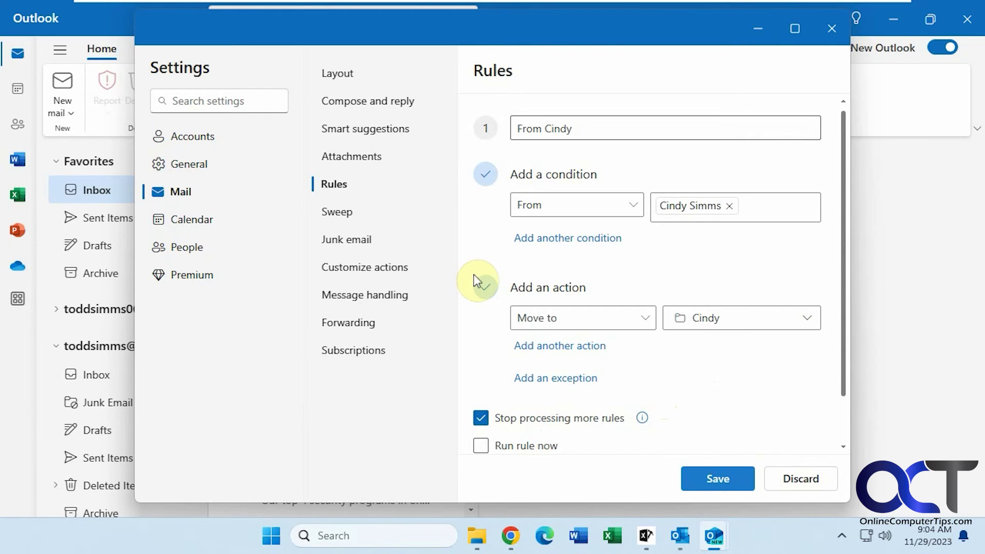
# Save the From Cindy rule and close the Settings window.
pyautogui.click(715, 478)
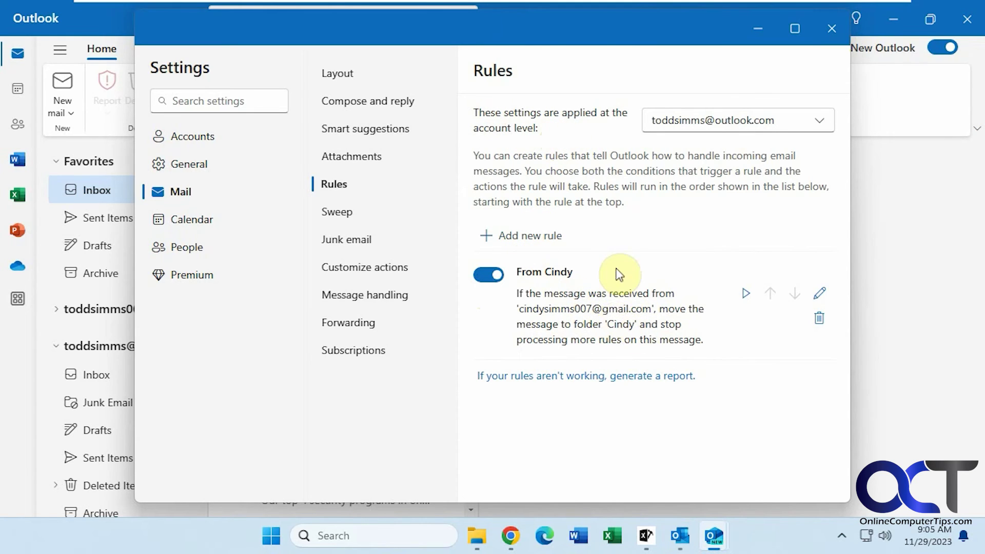
pyautogui.click(833, 29)
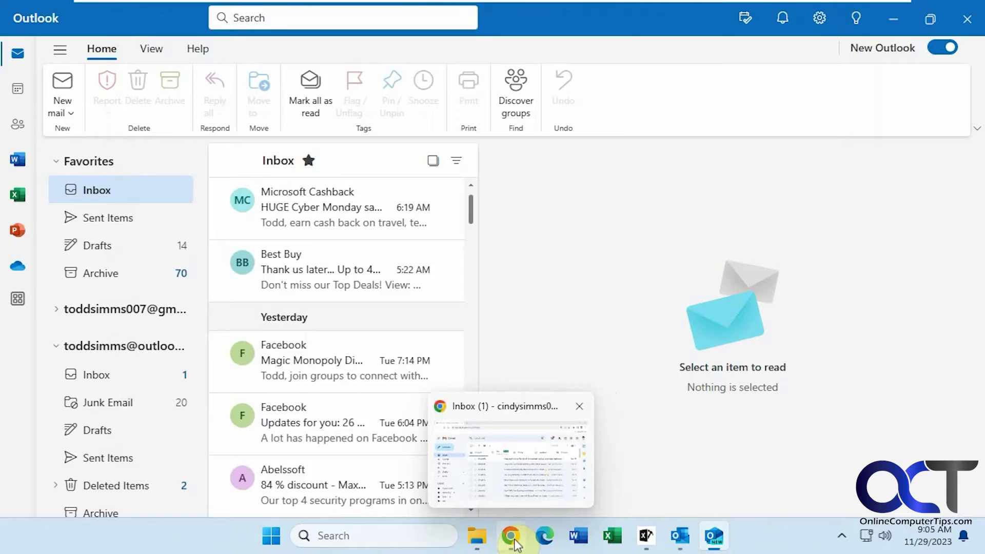
# In Gmail, send a test email with subject 'Hi' to the Outlook.com address.
pyautogui.click(512, 536)
pyautogui.click(72, 165)
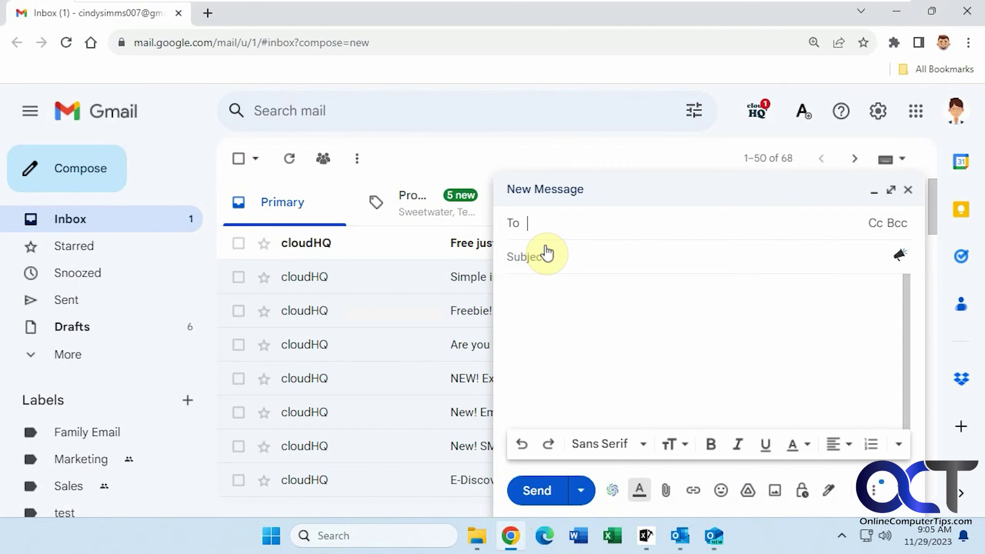
pyautogui.write('tod')
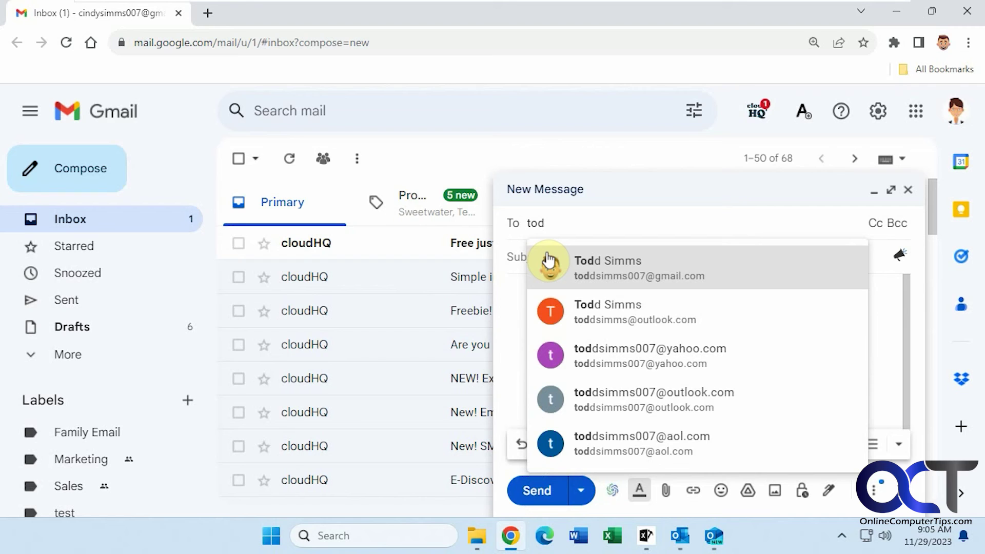
pyautogui.click(609, 310)
pyautogui.click(590, 272)
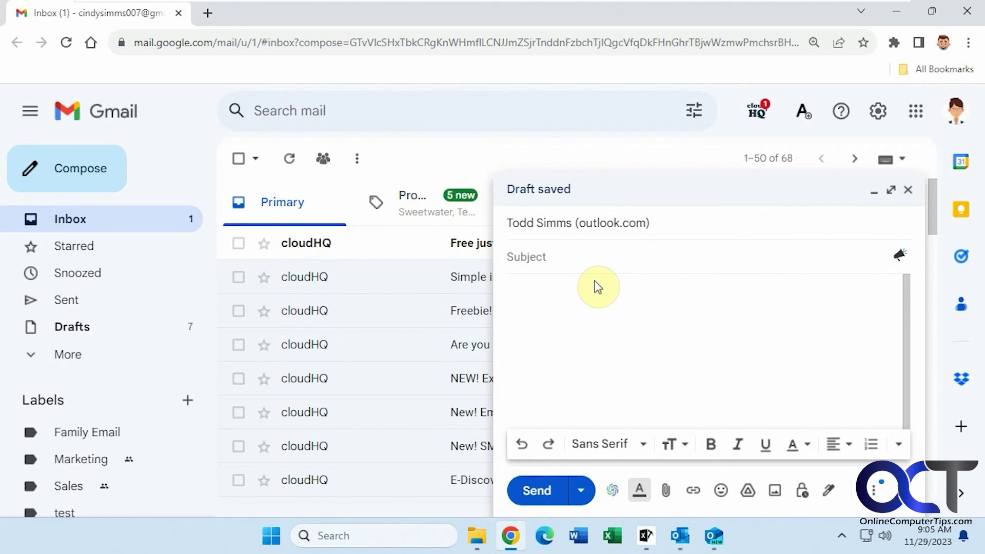
pyautogui.write('Hi Todd')
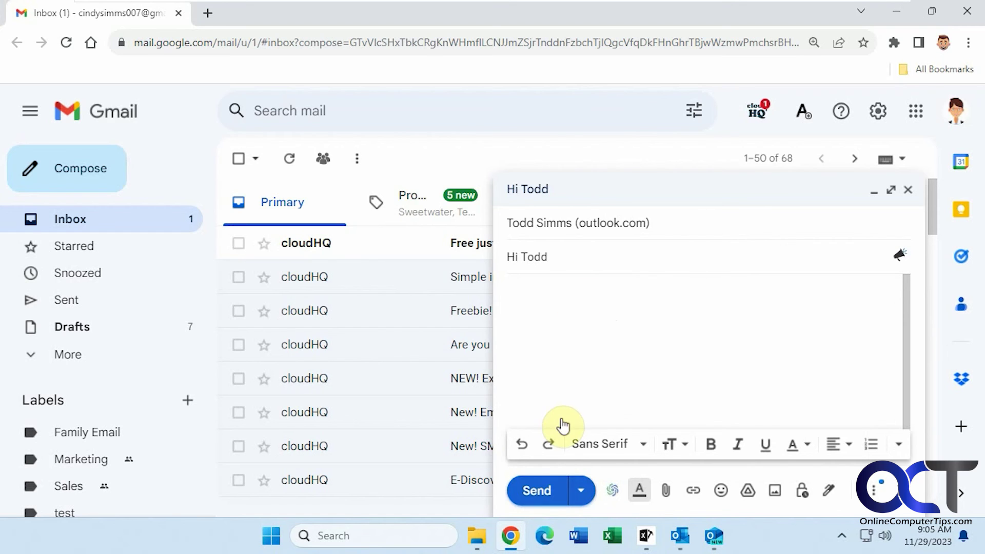
pyautogui.click(538, 492)
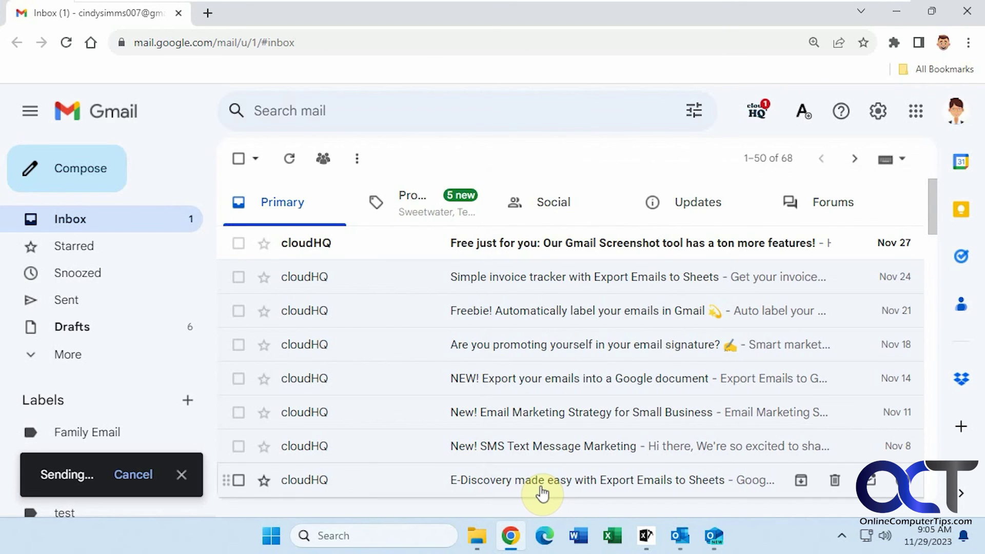
# Back in Outlook, open the Cindy folder to find the new test message.
pyautogui.click(715, 539)
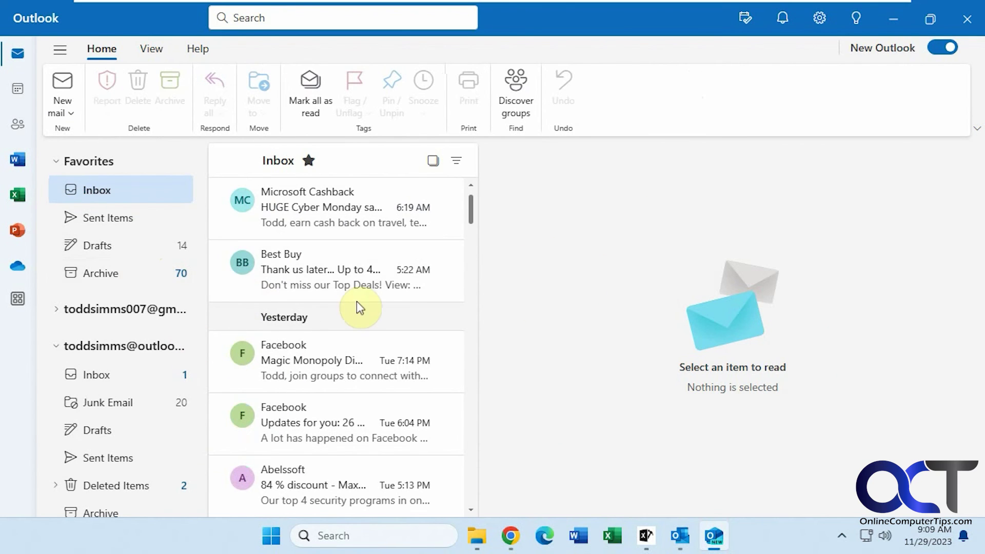
pyautogui.scroll(-2, 186, 327)
pyautogui.scroll(-3, 184, 328)
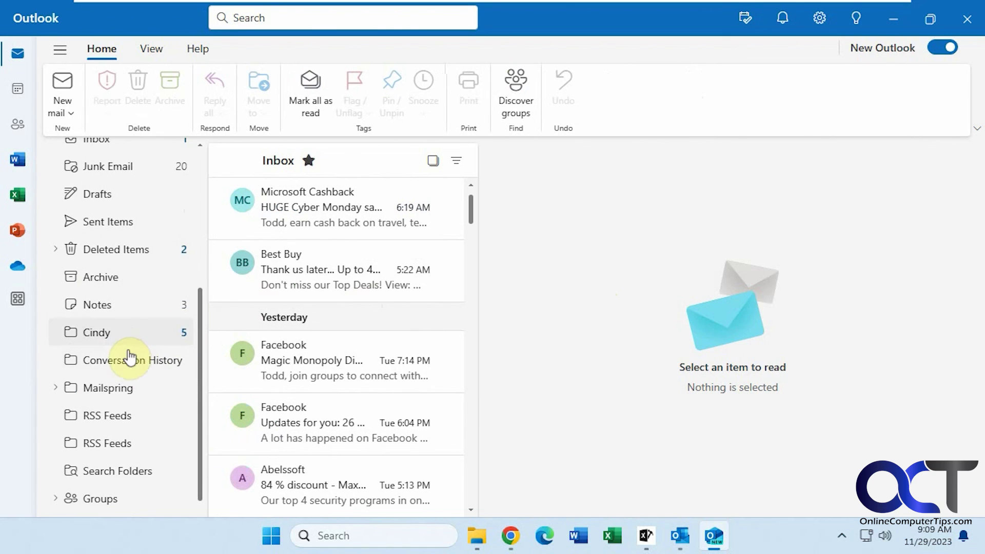
pyautogui.click(121, 339)
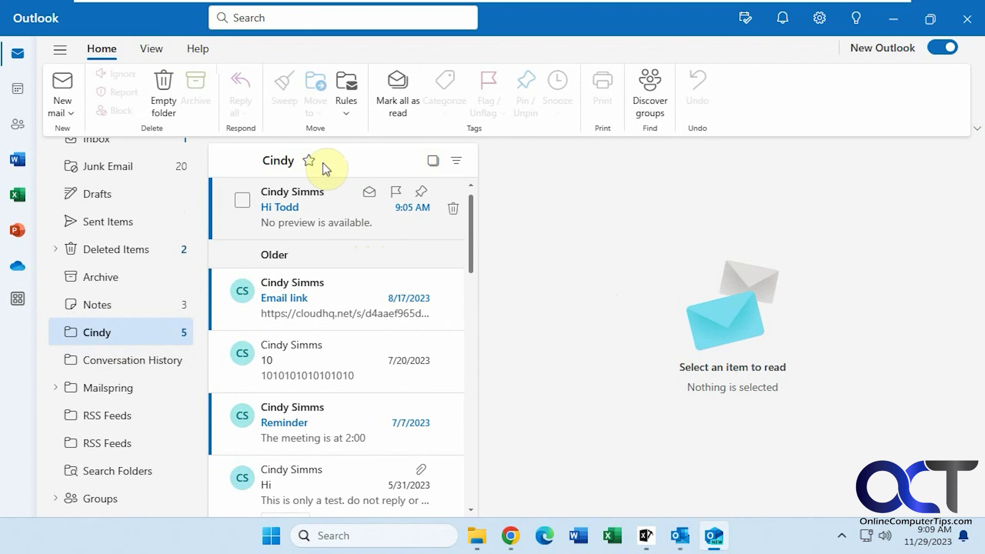
# Reopen Mail > Rules settings and switch the account dropdown to the Outlook.com address.
pyautogui.click(819, 21)
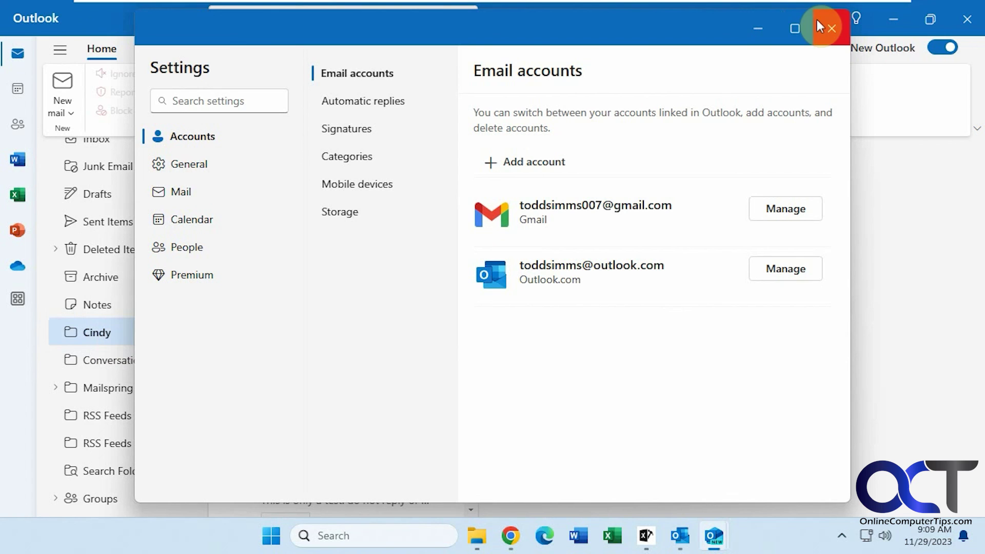
pyautogui.click(188, 192)
pyautogui.click(337, 187)
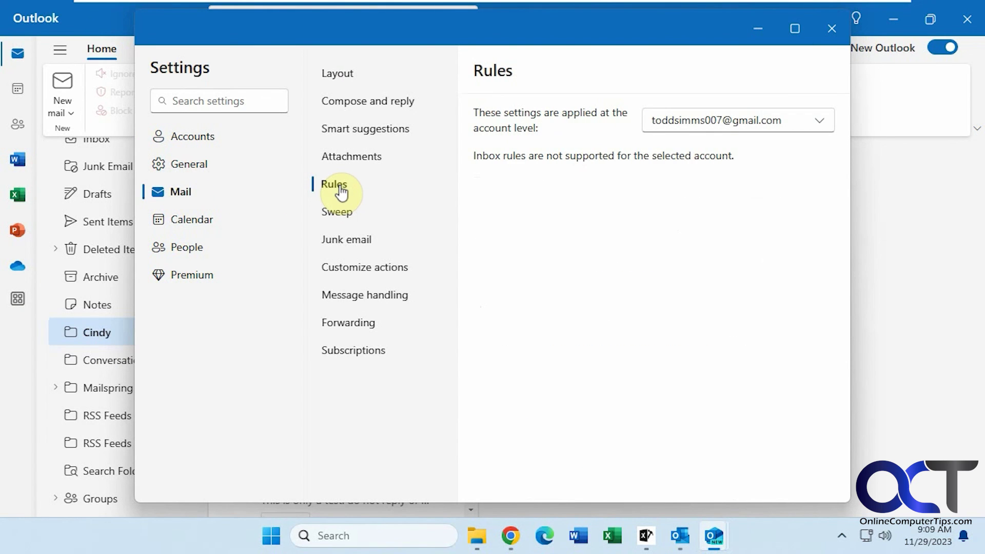
pyautogui.click(663, 122)
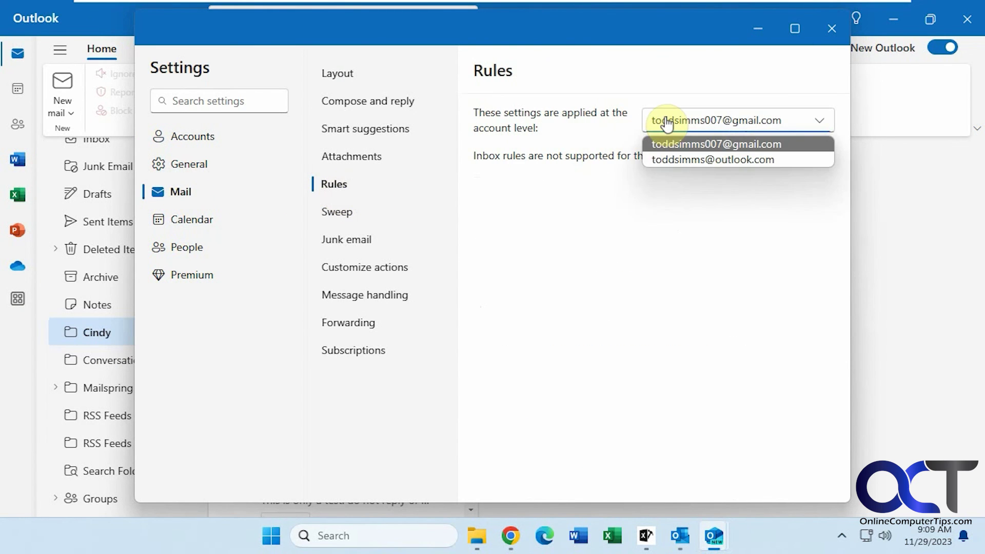
pyautogui.click(666, 156)
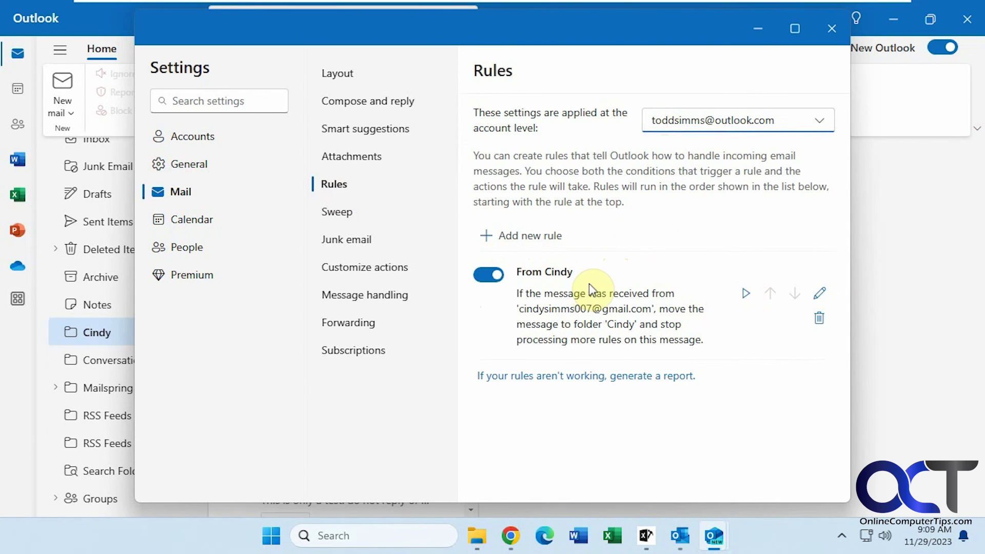